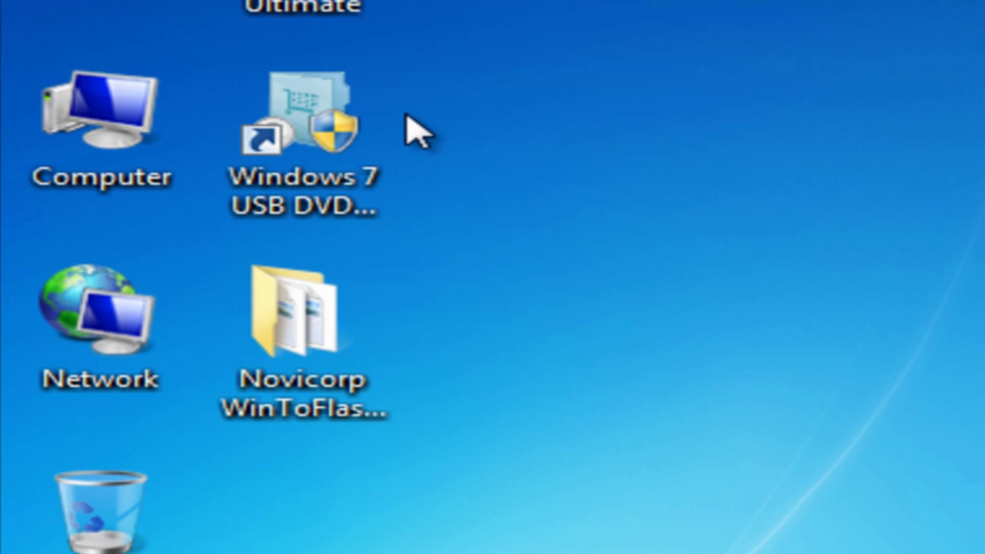
pyautogui.click(369, 202)
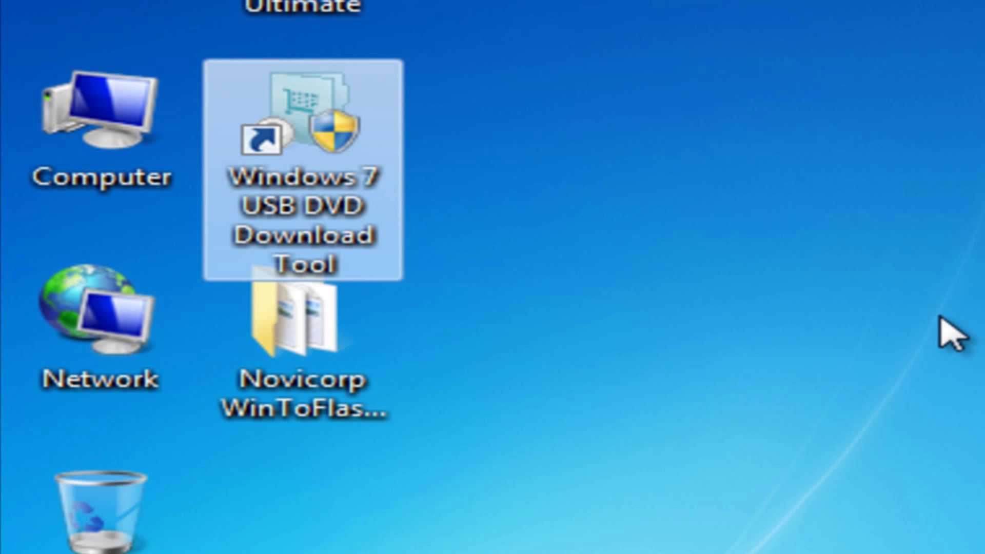
pyautogui.click(356, 344)
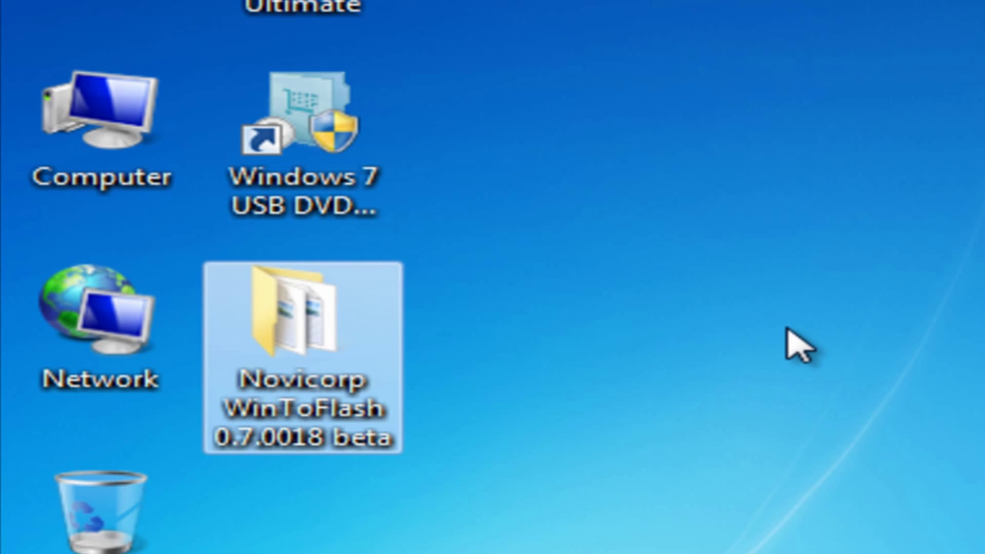
pyautogui.click(372, 200)
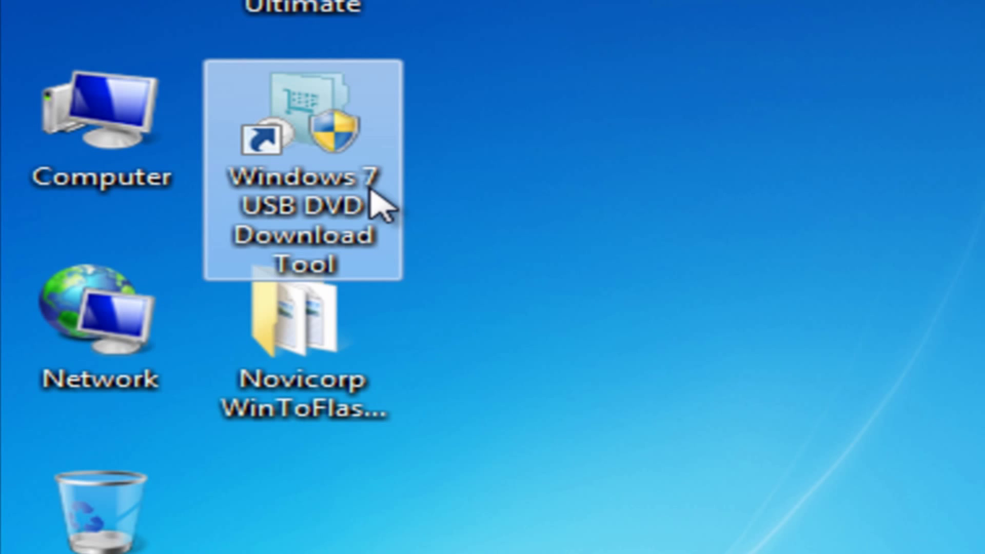
pyautogui.click(804, 215)
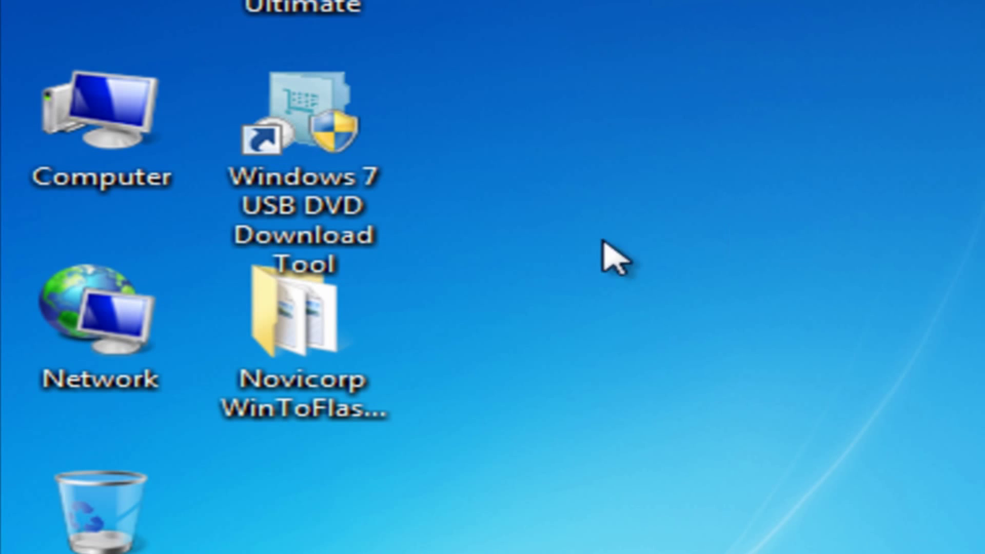
pyautogui.click(375, 334)
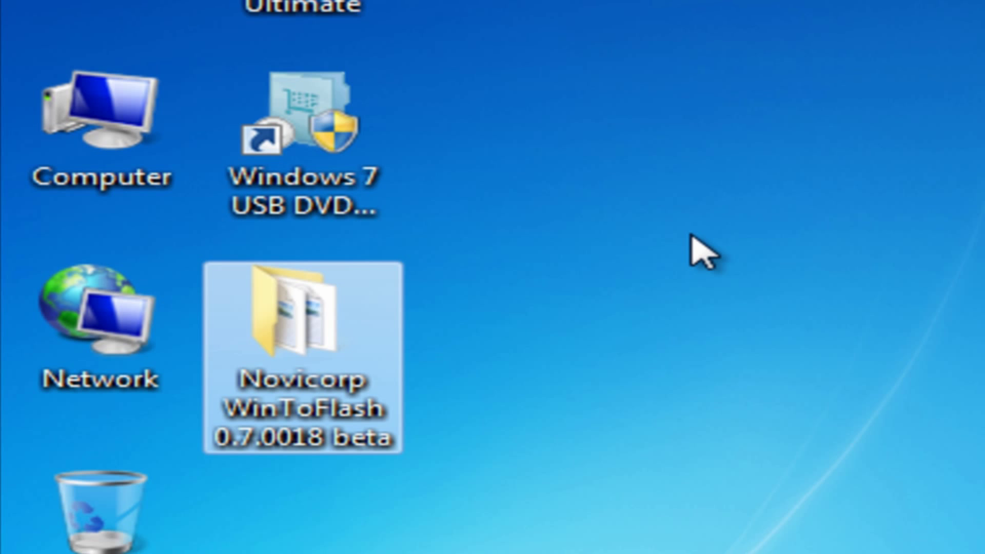
pyautogui.moveTo(301, 347)
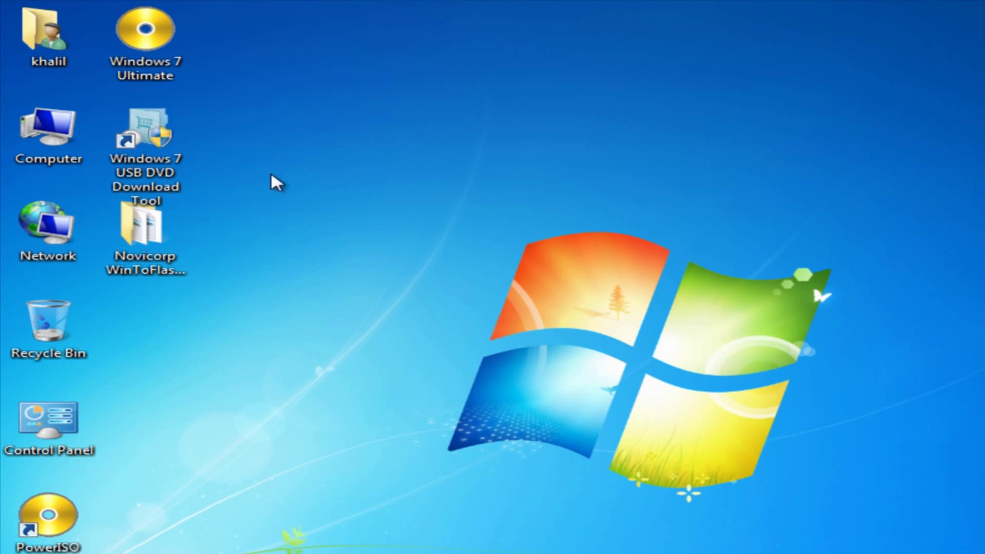
# Mount the Windows 7 Ultimate ISO image from the desktop to drive F: with PowerISO.
pyautogui.click(150, 57)
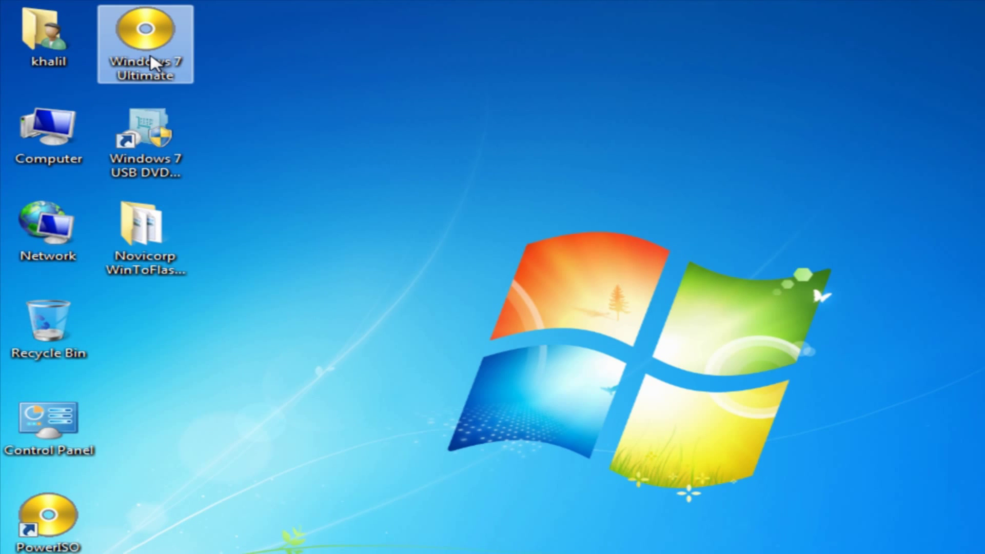
pyautogui.rightClick(150, 61)
pyautogui.moveTo(284, 310)
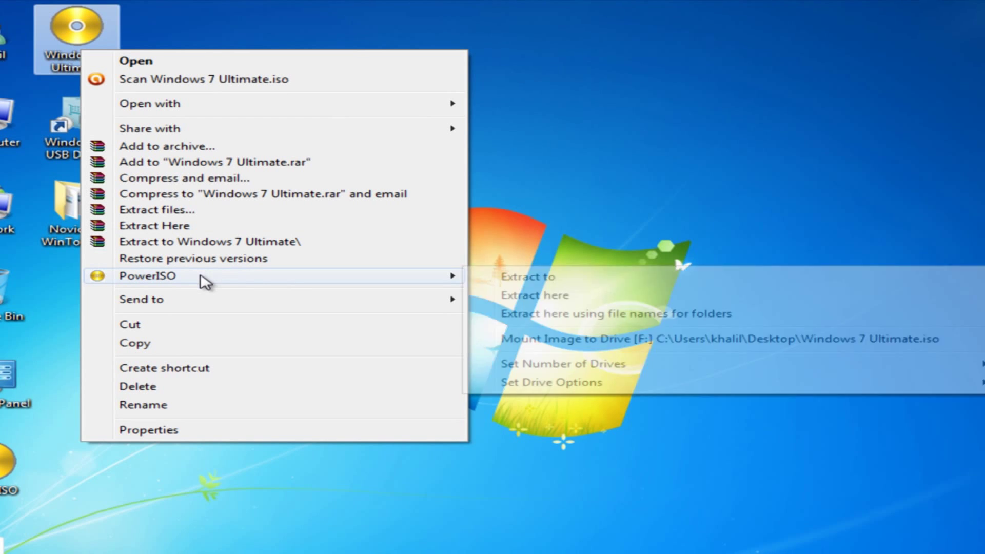
pyautogui.click(620, 349)
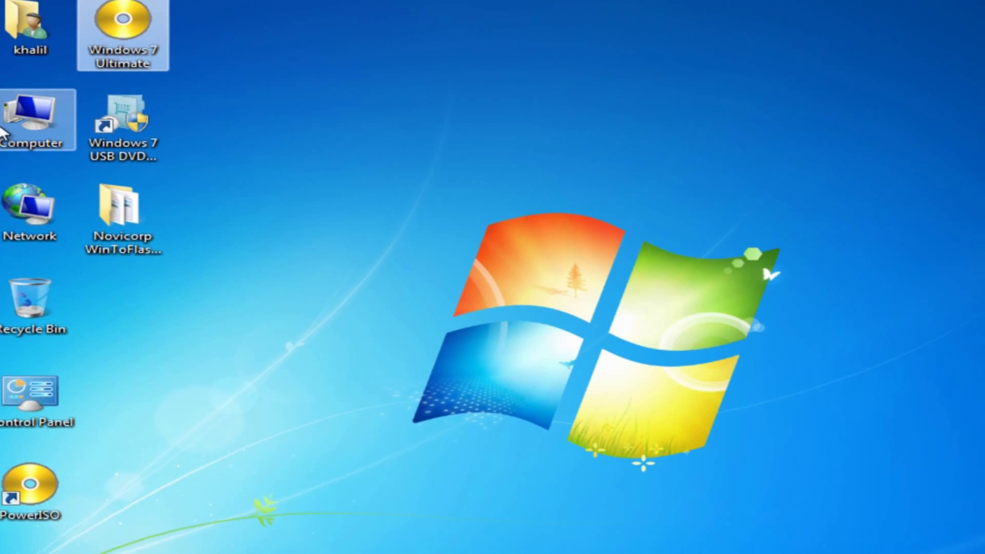
# Check in Computer that the Windows 7 image is mounted as CD Drive (F:), and close the window.
pyautogui.doubleClick(3, 134)
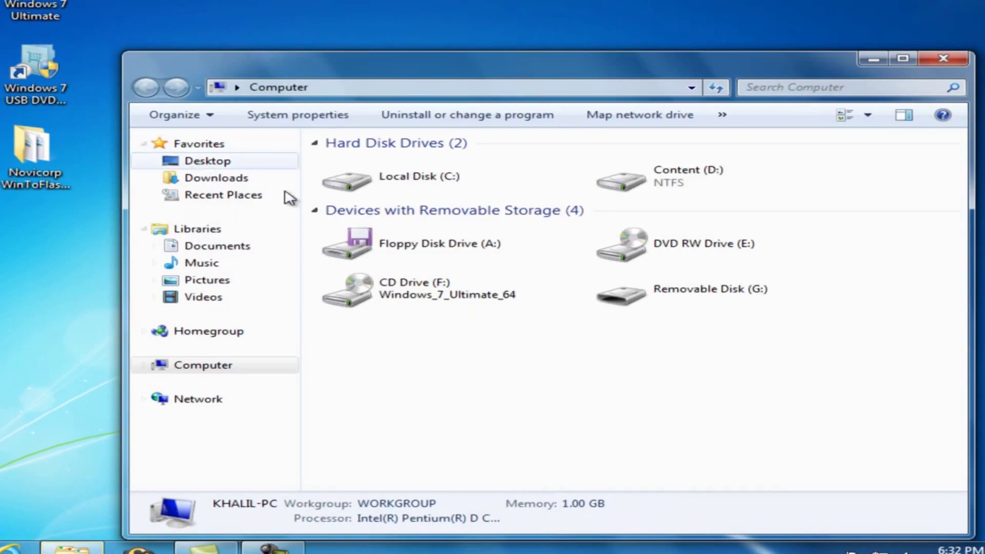
pyautogui.click(464, 315)
pyautogui.click(432, 334)
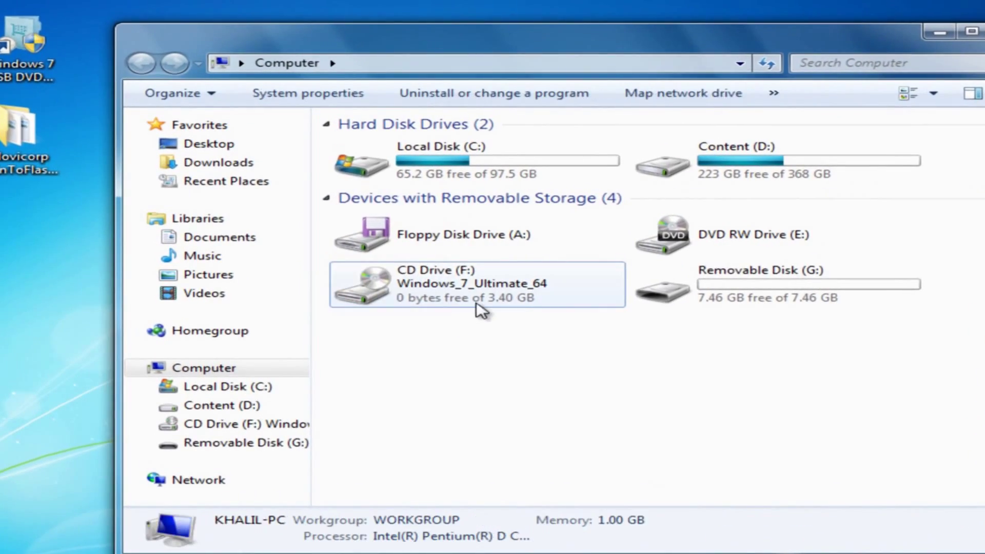
pyautogui.click(462, 303)
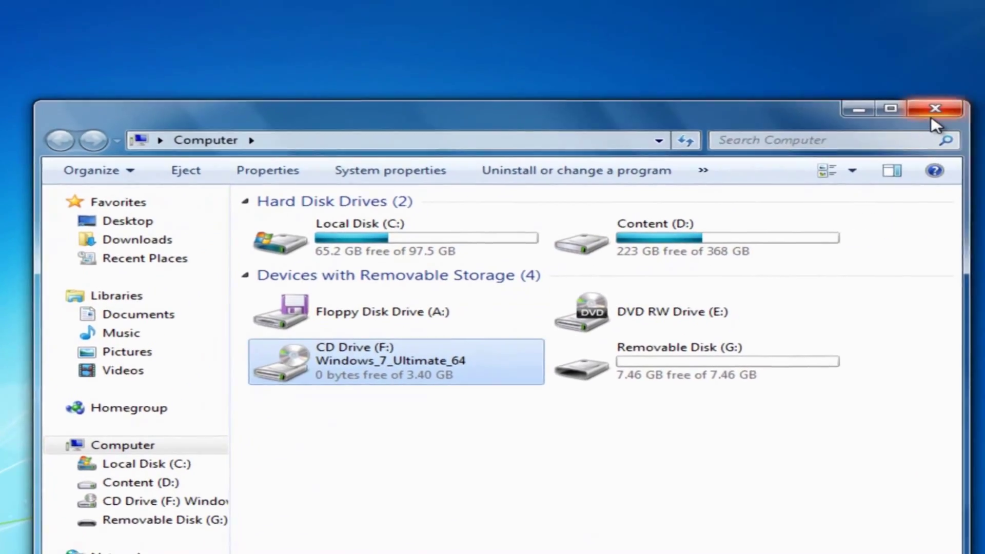
pyautogui.click(931, 117)
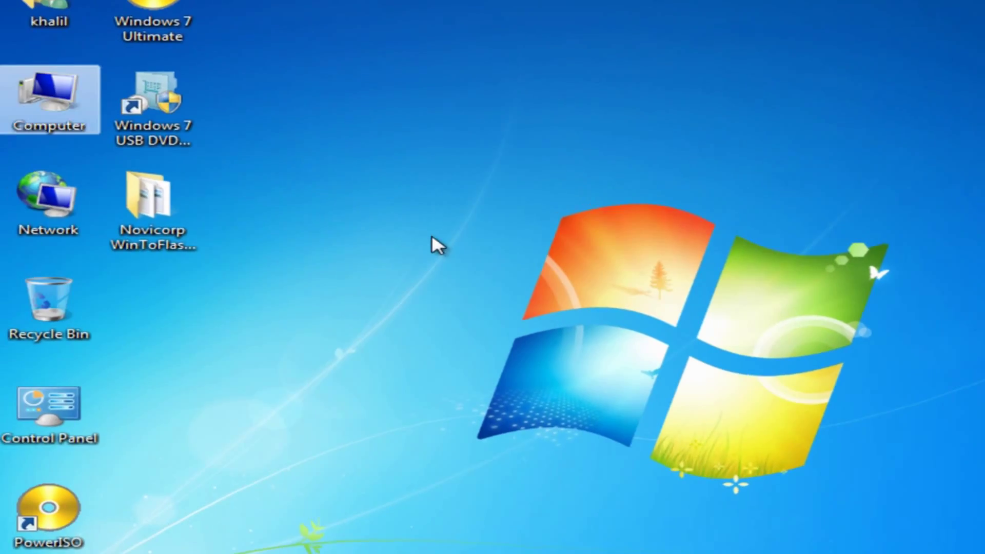
# Launch WinToFlash from the Novicorp folder on the desktop and start the Windows Setup transfer Wizard.
pyautogui.click(113, 211)
pyautogui.press('Return')
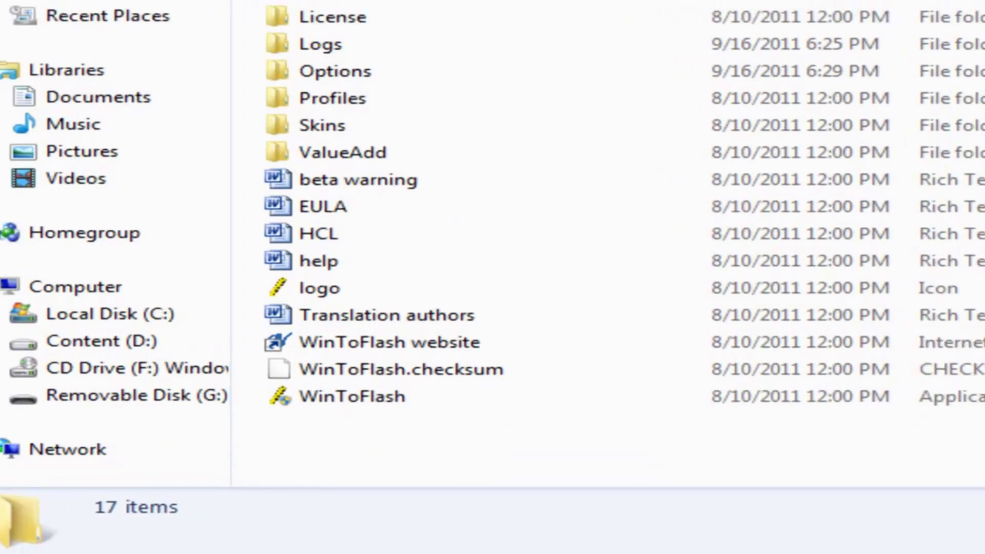
pyautogui.click(319, 393)
pyautogui.doubleClick(319, 394)
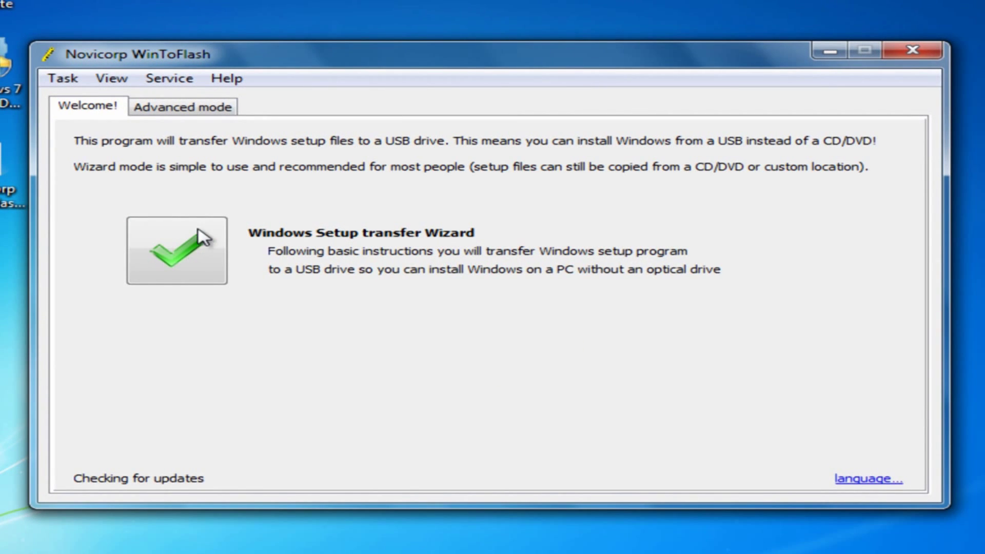
pyautogui.click(213, 257)
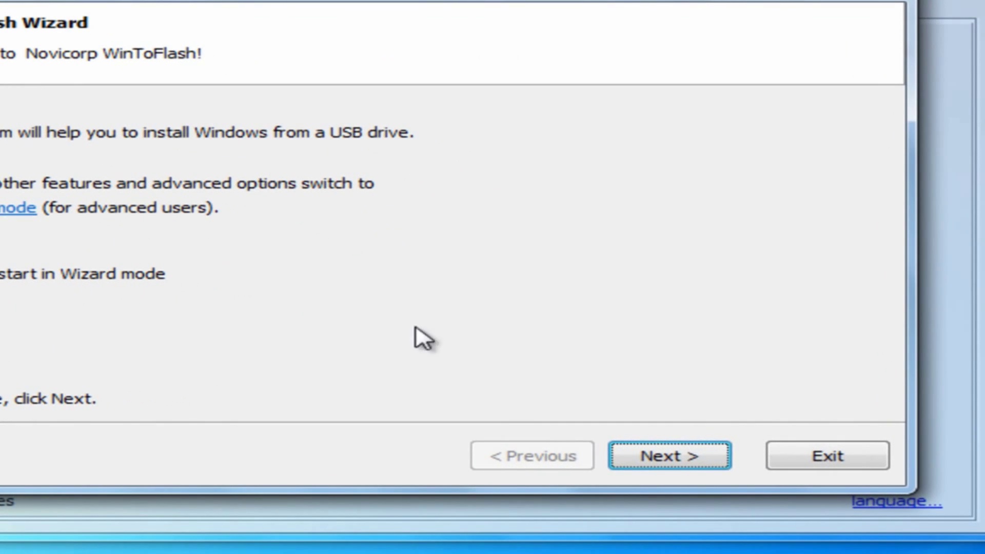
# Continue past the wizard's welcome page and set the Windows files path to CD Drive (F:).
pyautogui.click(688, 457)
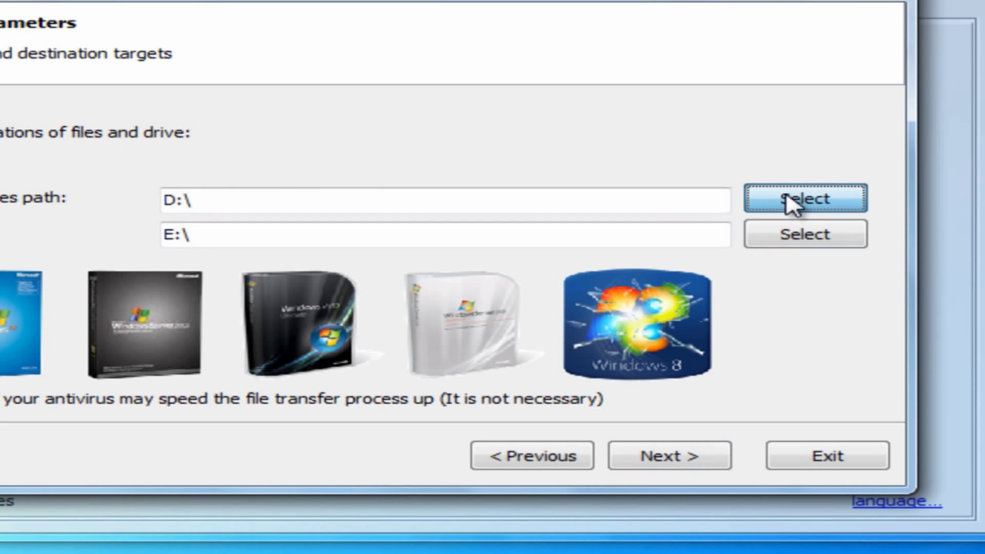
pyautogui.click(791, 204)
pyautogui.click(172, 282)
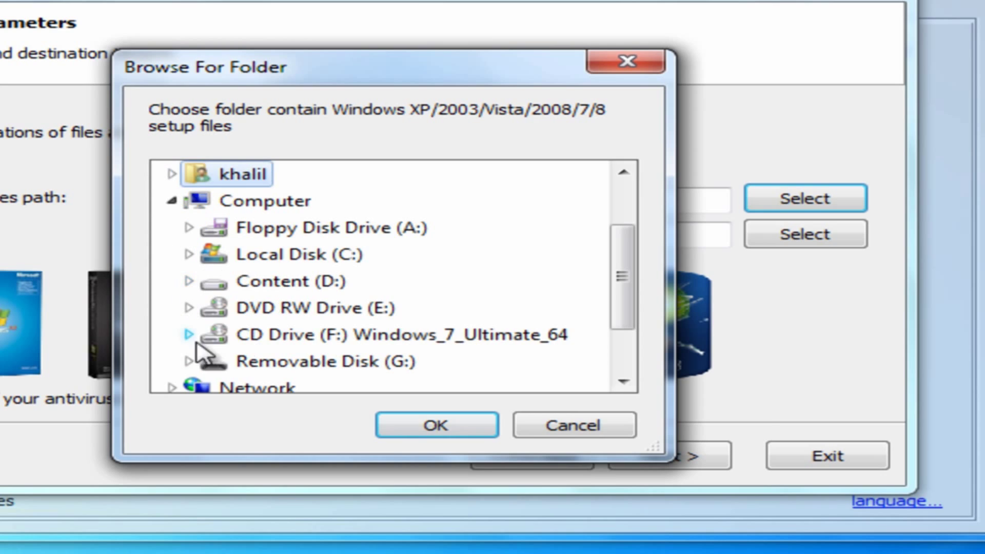
pyautogui.click(465, 338)
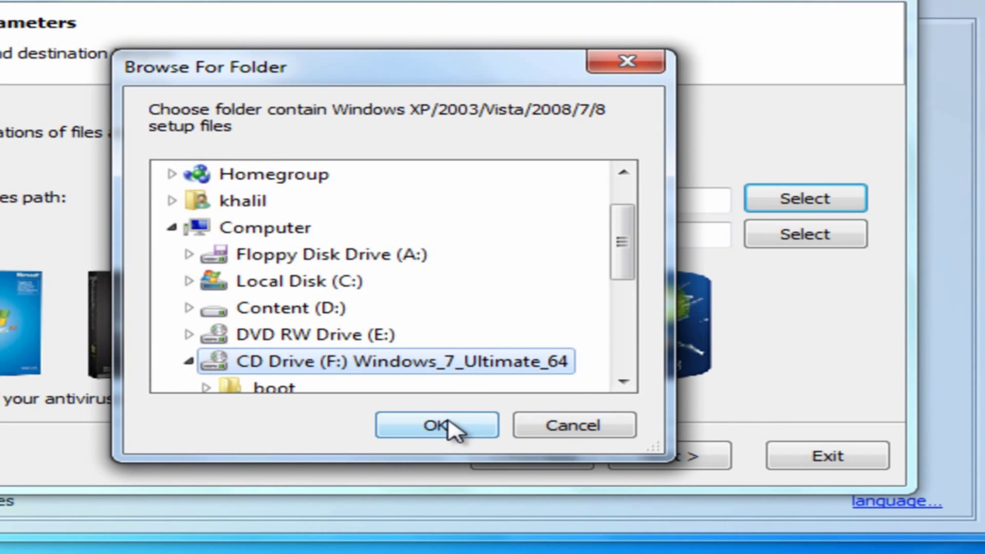
pyautogui.click(451, 424)
# Set the destination USB drive to Removable Disk (G:).
pyautogui.click(806, 236)
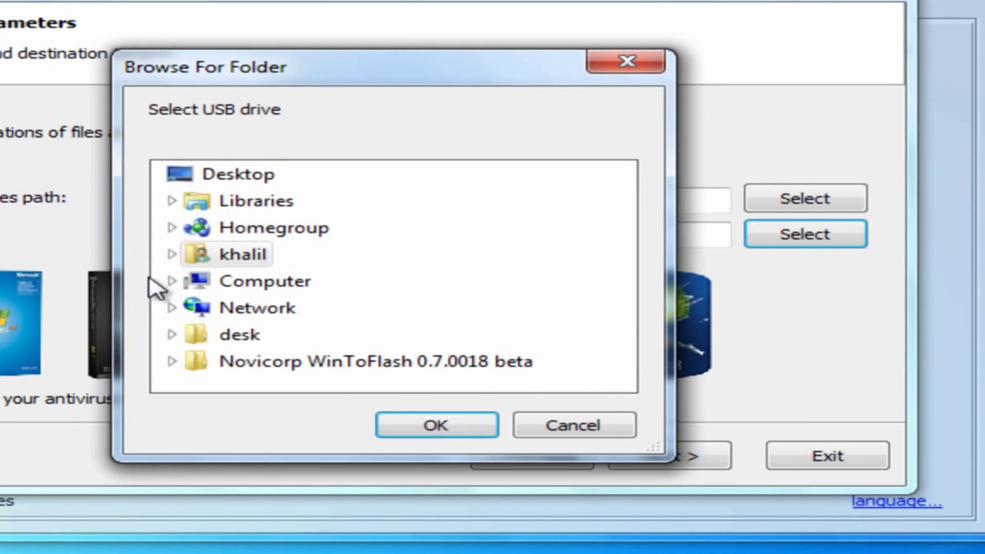
pyautogui.click(173, 282)
pyautogui.click(363, 369)
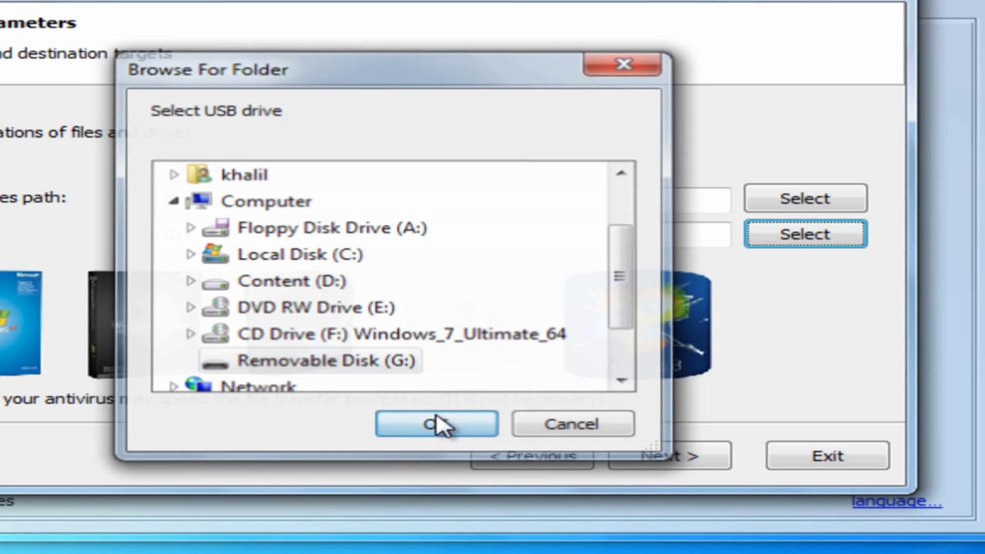
pyautogui.click(440, 424)
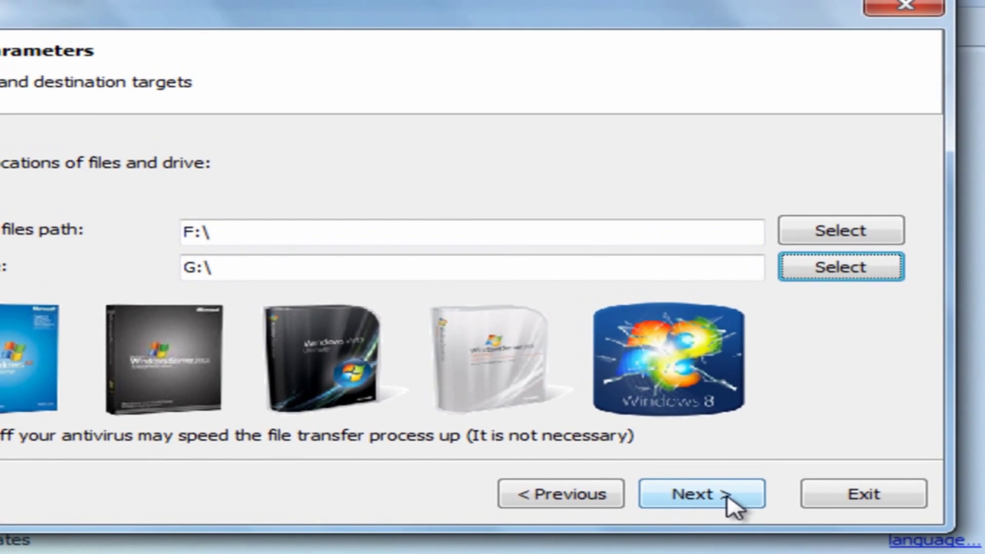
# Accept the Windows license agreement and start transferring the setup files to the USB drive.
pyautogui.click(717, 485)
pyautogui.click(247, 395)
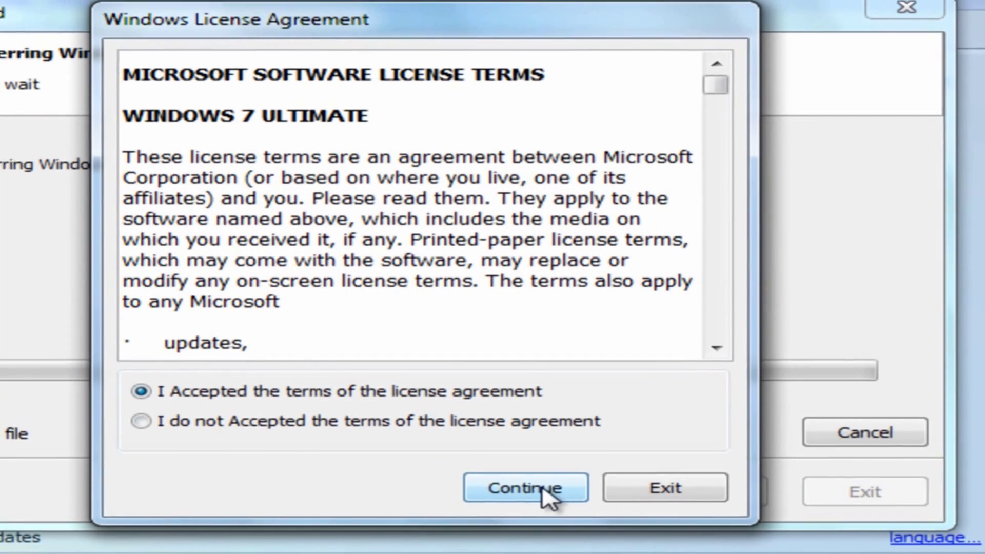
pyautogui.click(541, 492)
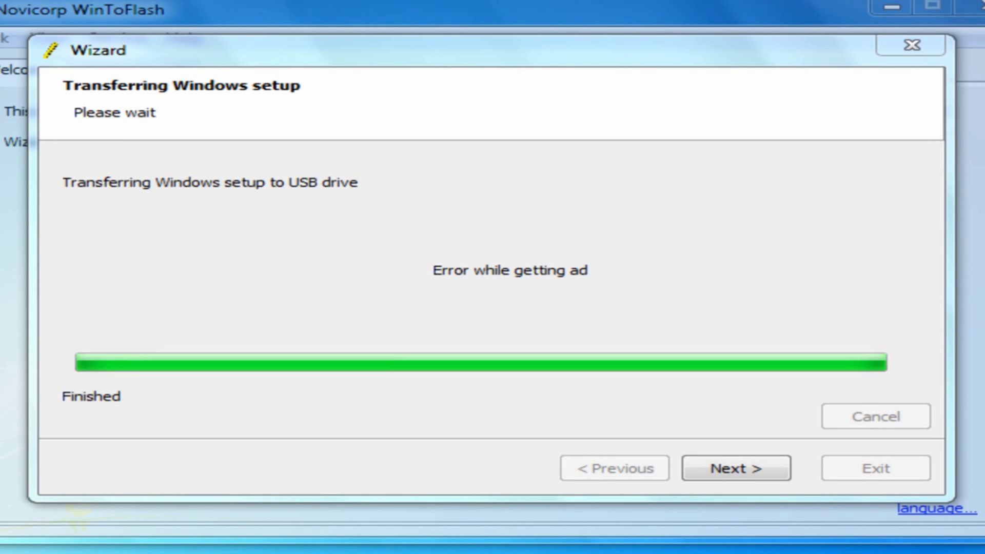
# Finish and exit the transfer wizard, declining the offer to get a license.
pyautogui.click(739, 469)
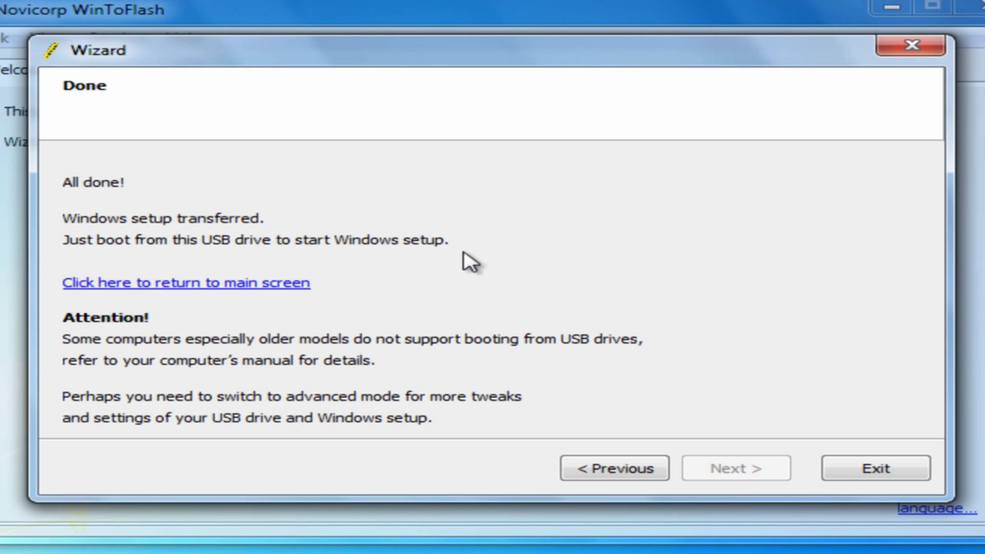
pyautogui.click(886, 473)
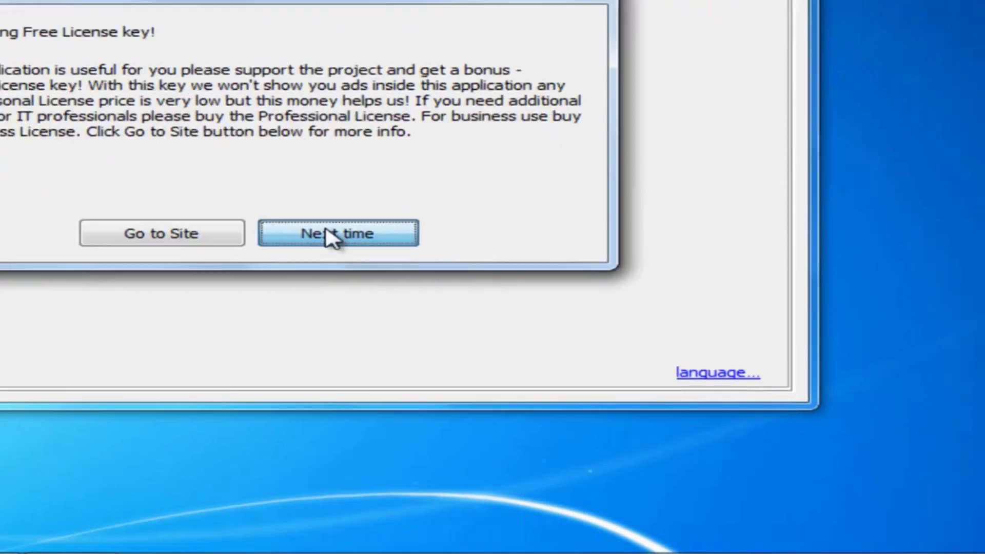
pyautogui.click(328, 234)
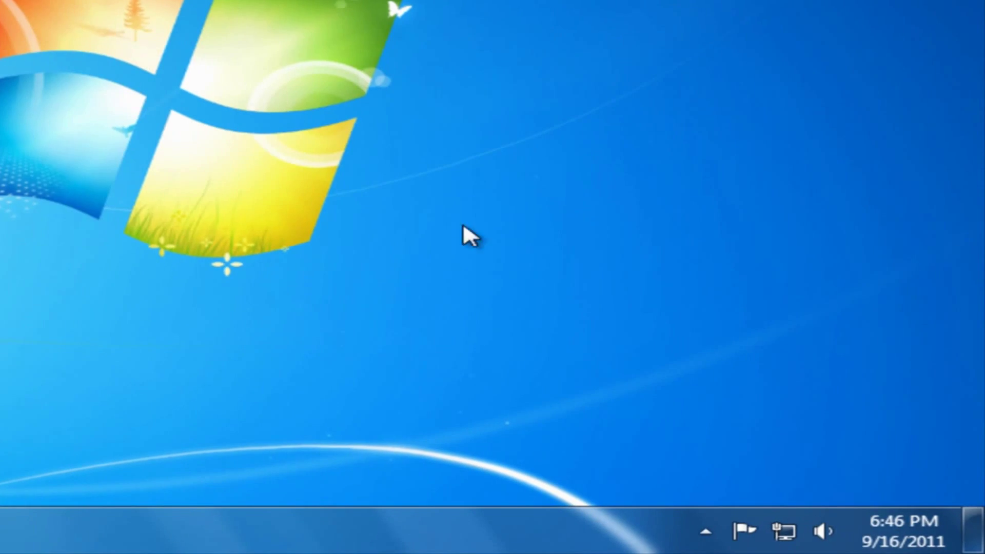
# Safely eject the USB mass storage device, Removable Disk (G:).
pyautogui.click(706, 532)
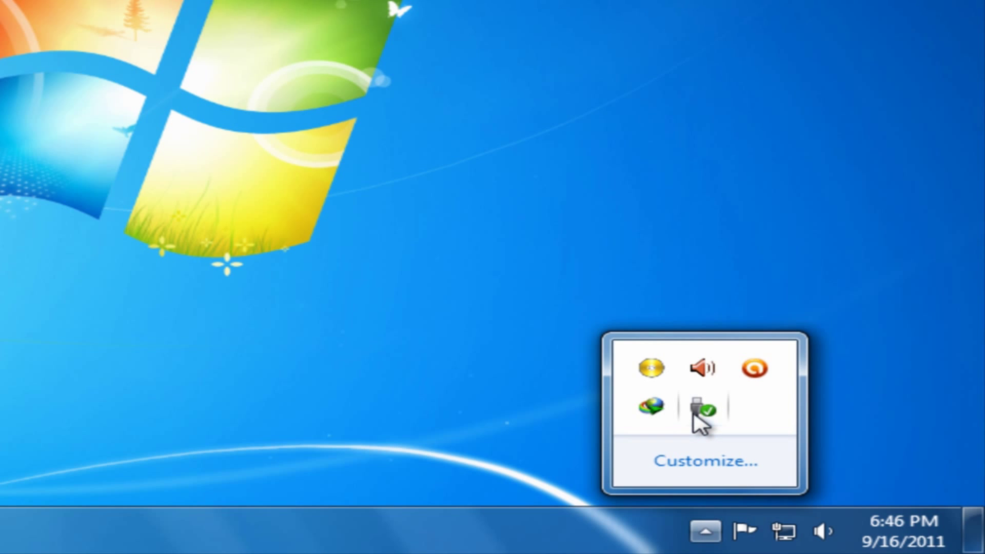
pyautogui.click(716, 416)
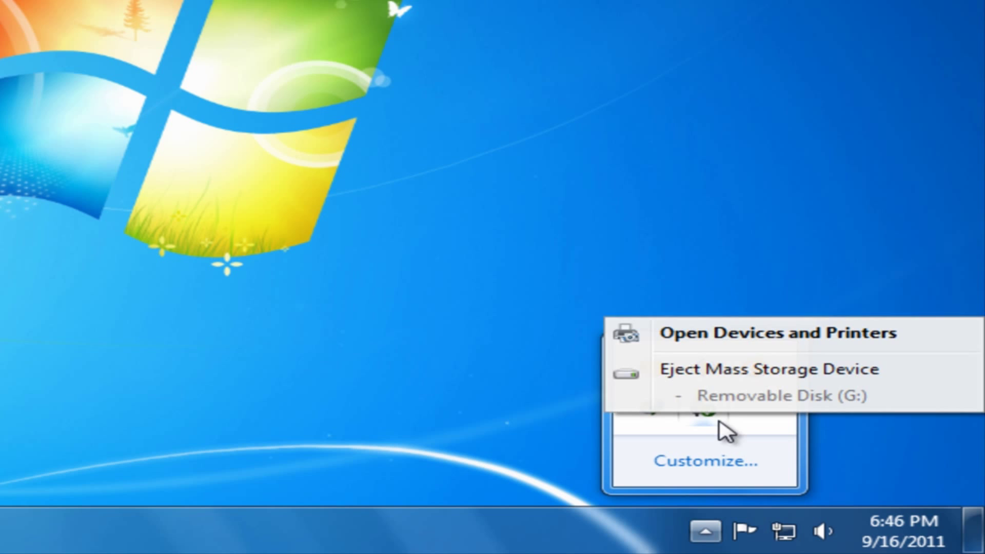
pyautogui.click(714, 380)
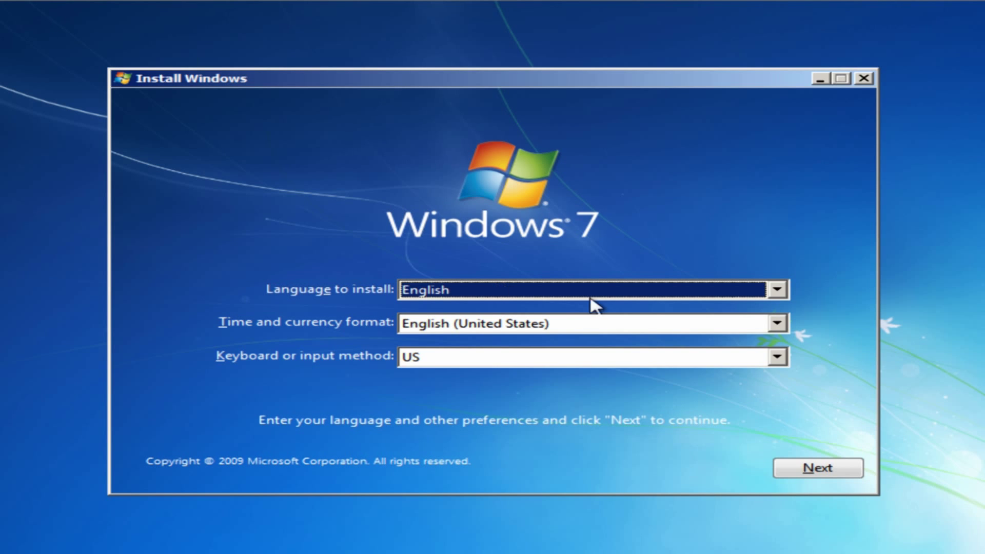
# Keep the English (United States) format and US keyboard in Windows 7 setup and start the installation.
pyautogui.click(843, 472)
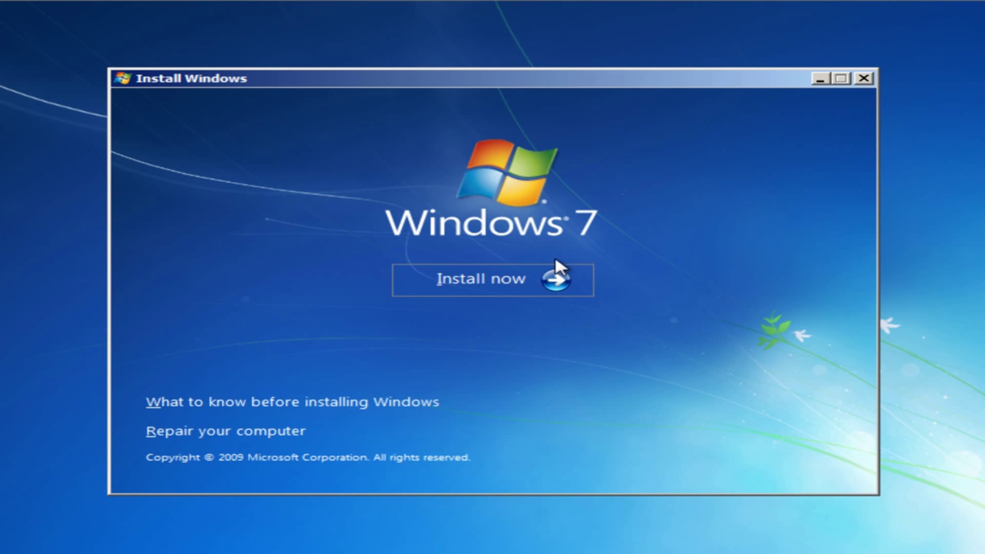
pyautogui.click(553, 275)
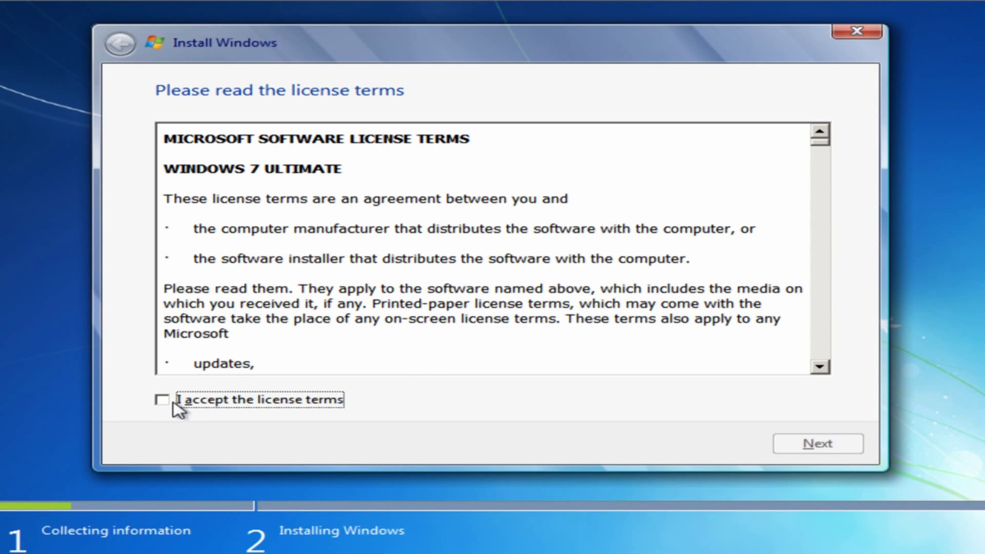
# Accept the Windows 7 license terms and choose the Custom (advanced) installation type.
pyautogui.click(157, 402)
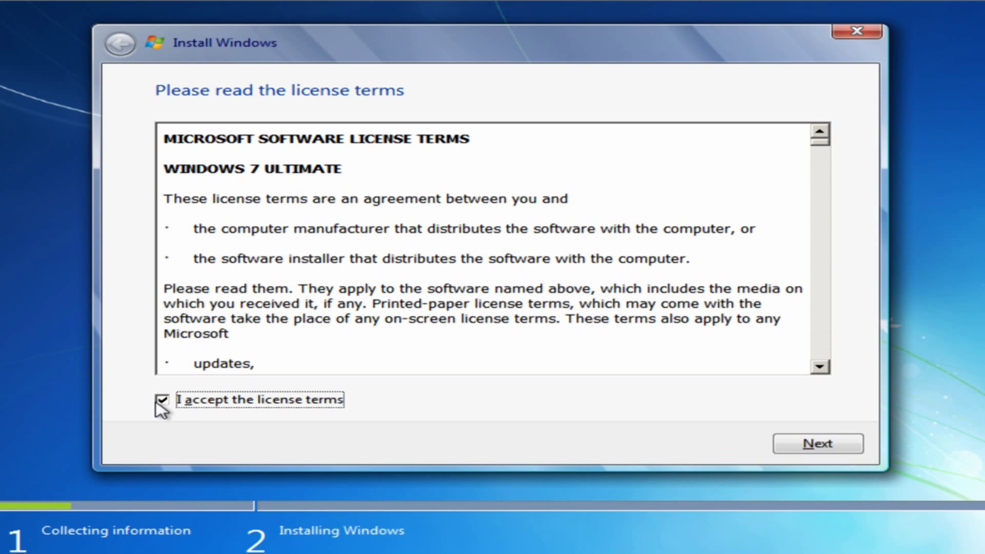
pyautogui.click(848, 452)
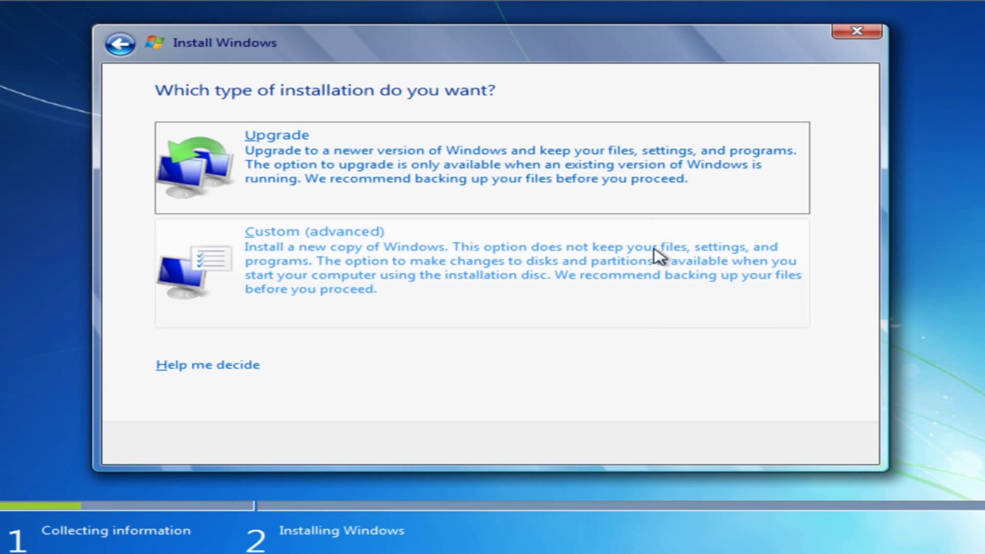
pyautogui.click(656, 254)
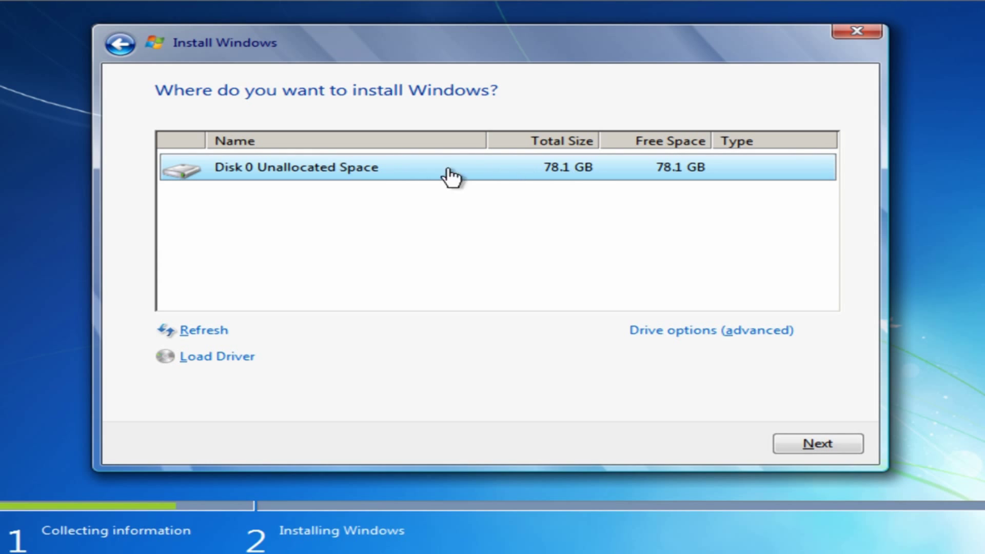
# Create a 40000 MB partition in the unallocated space of Disk 0, accepting the additional partitions for system files.
pyautogui.click(704, 339)
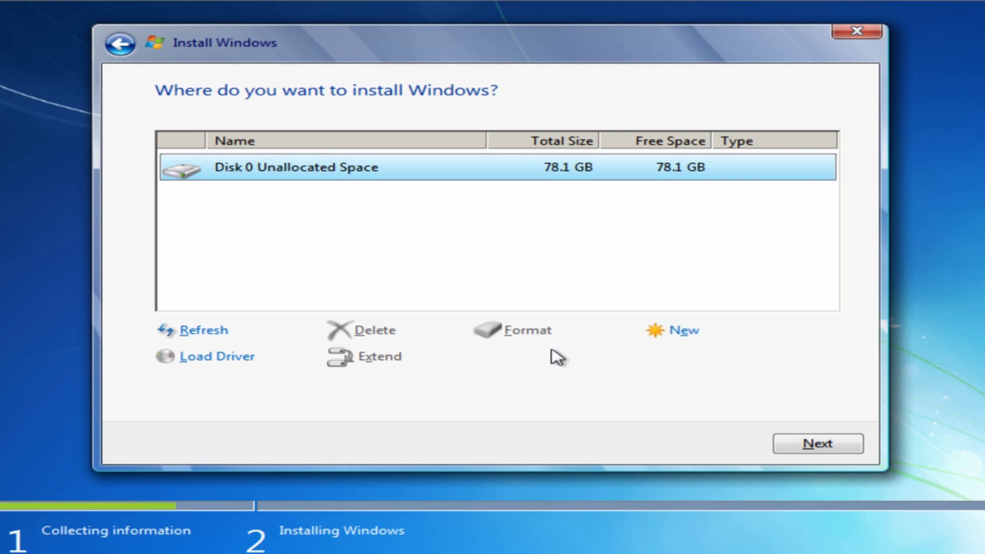
pyautogui.click(690, 332)
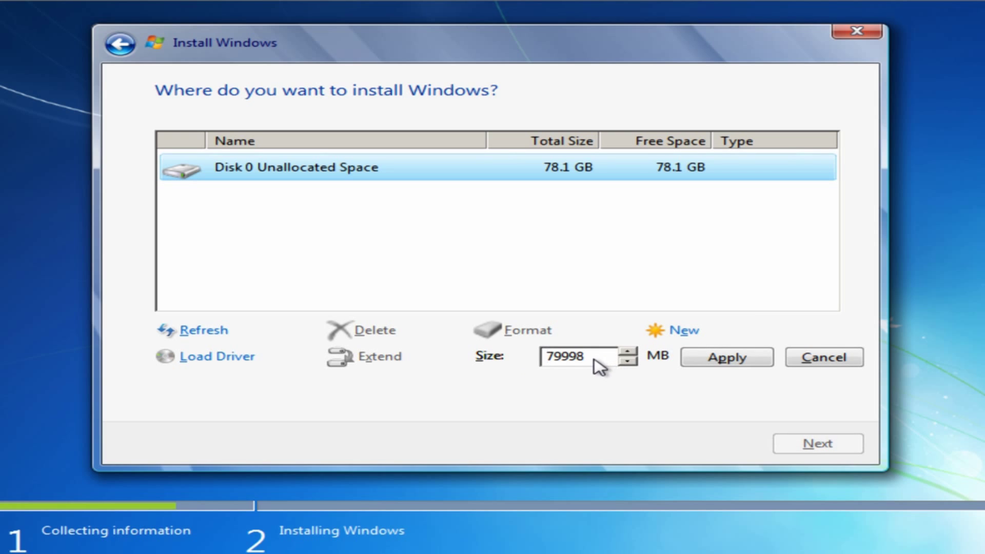
pyautogui.moveTo(583, 358); pyautogui.dragTo(546, 360)
pyautogui.write('40000')
pyautogui.click(704, 359)
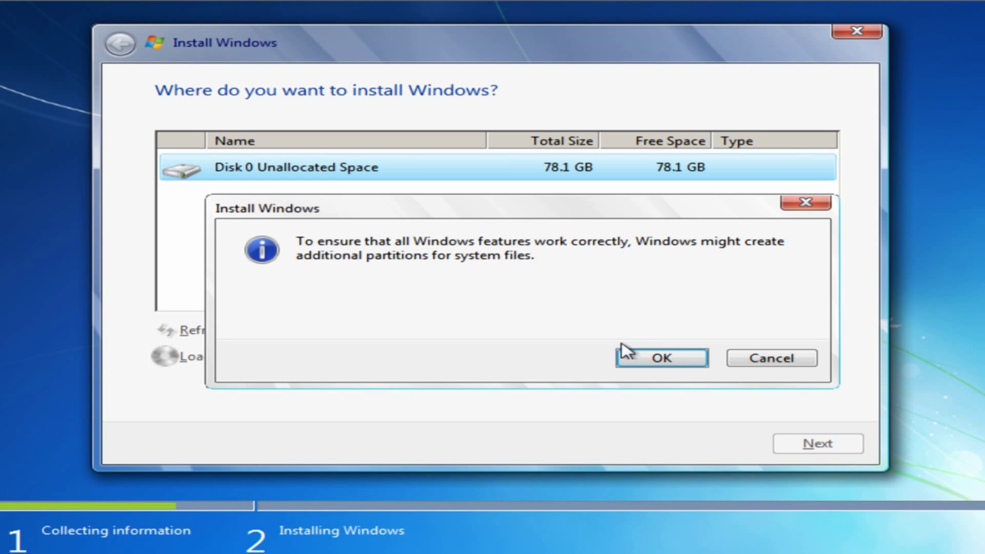
pyautogui.click(631, 357)
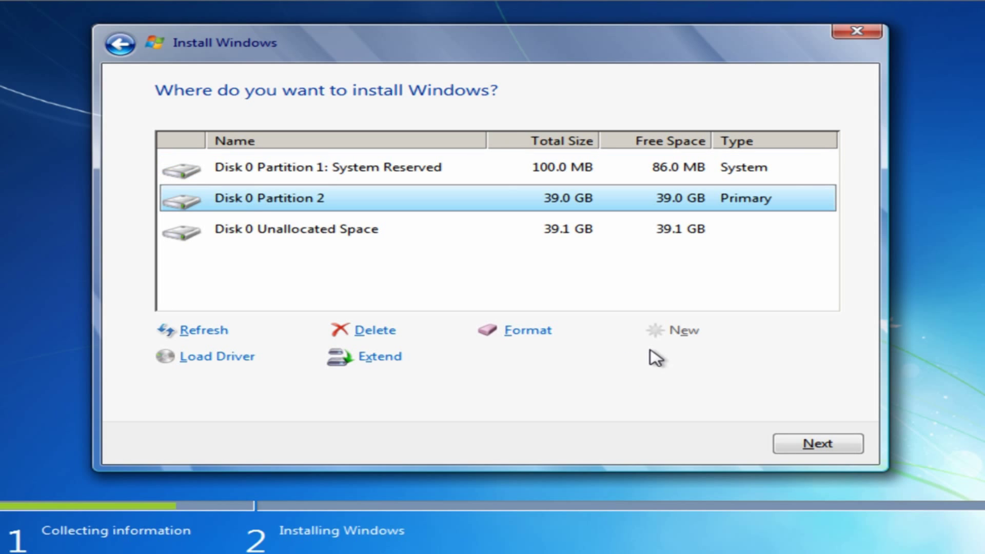
# Create a second partition from all 39997 MB of remaining unallocated space, and start installing Windows on Disk 0 Partition 2.
pyautogui.click(650, 238)
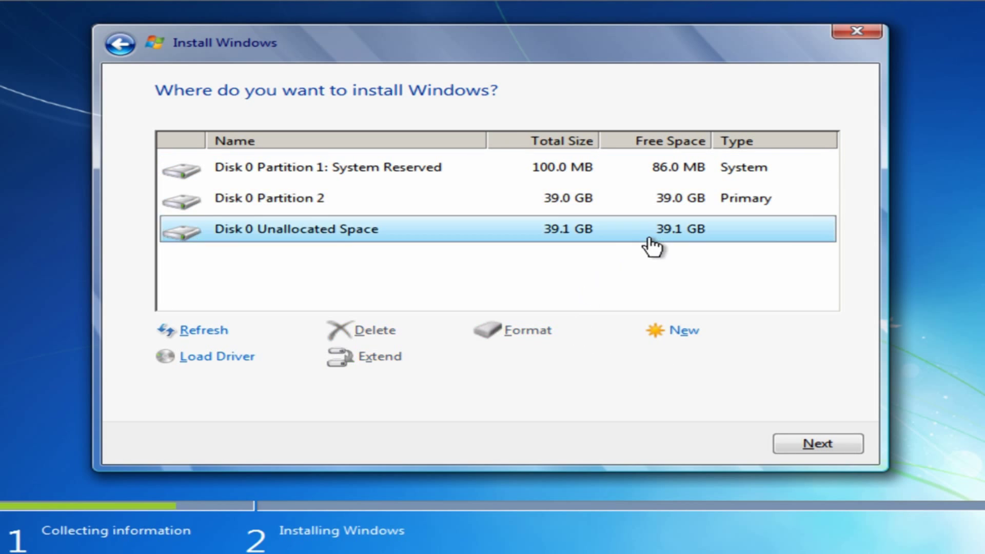
pyautogui.click(688, 342)
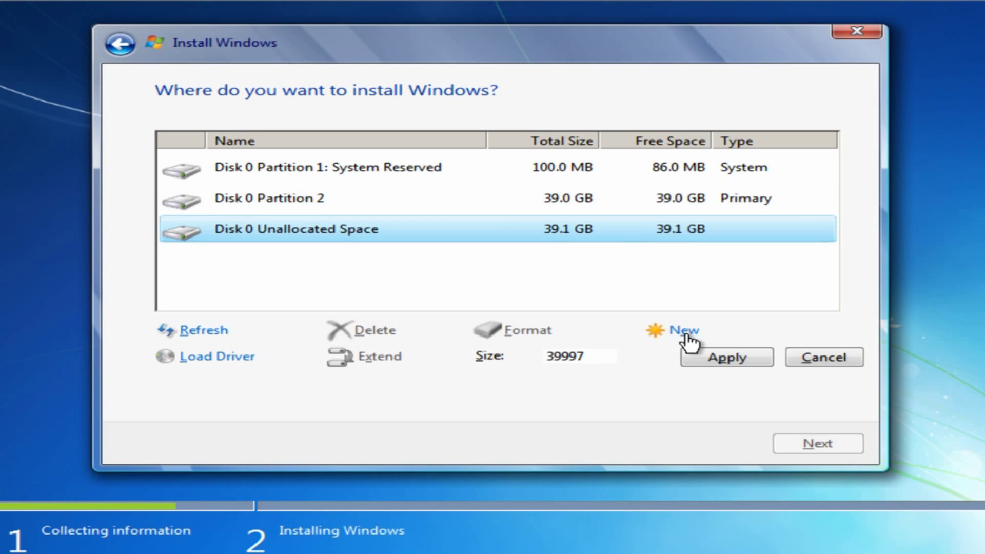
pyautogui.click(726, 359)
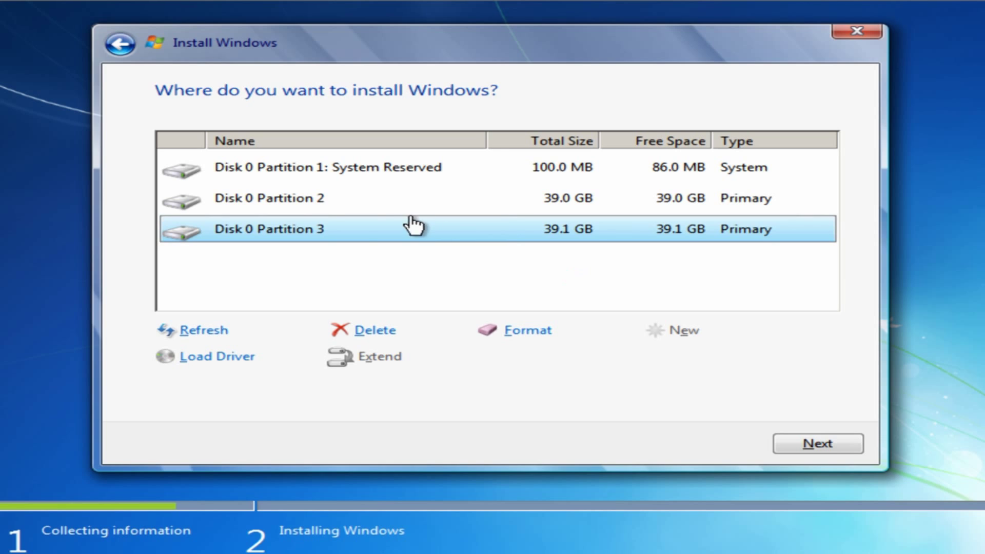
pyautogui.click(291, 205)
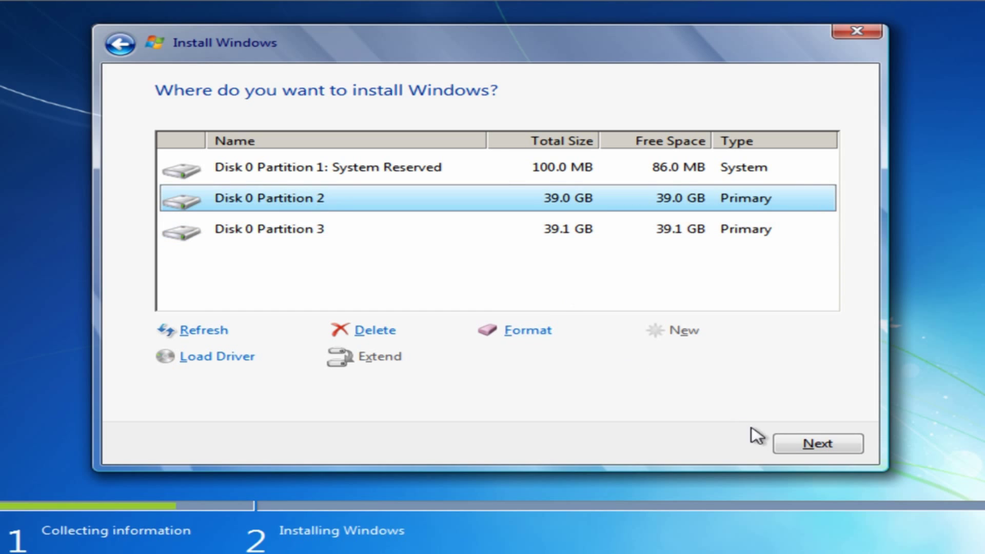
pyautogui.click(812, 453)
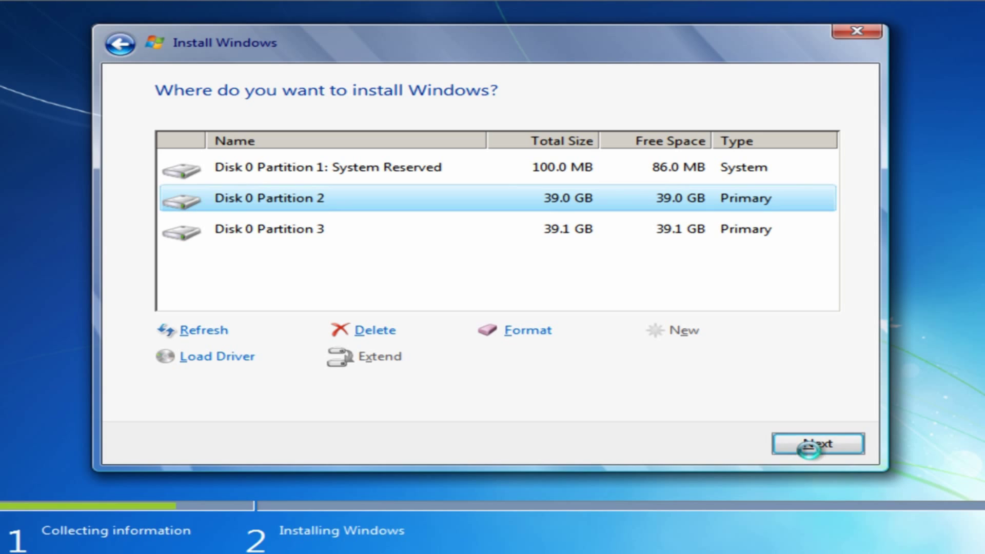